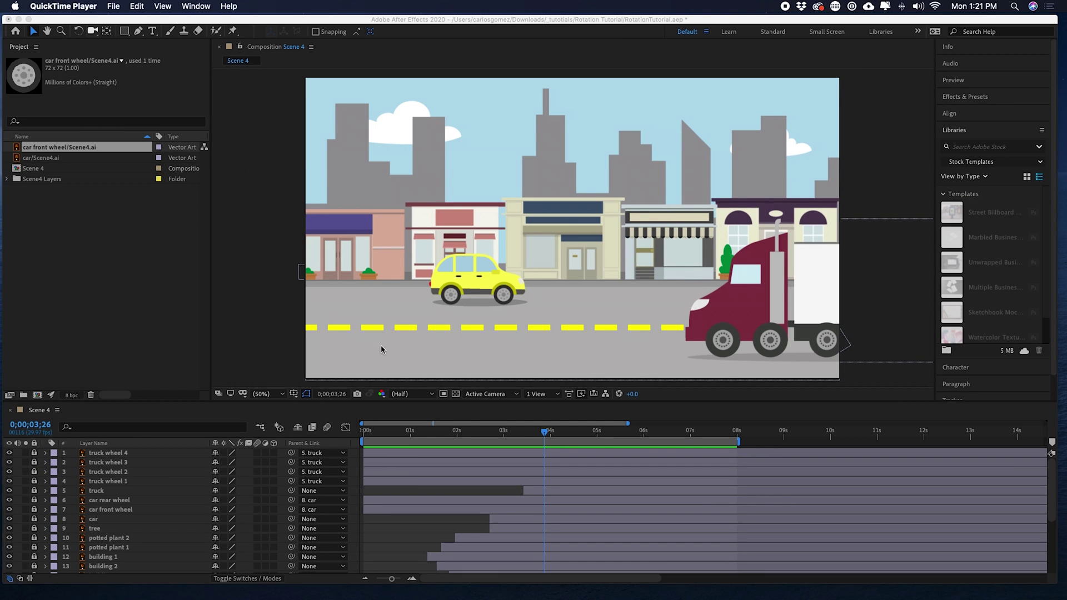
Return to the first frame and scrub to about 4 seconds to view the car and truck.
click(330, 436)
key(Home)
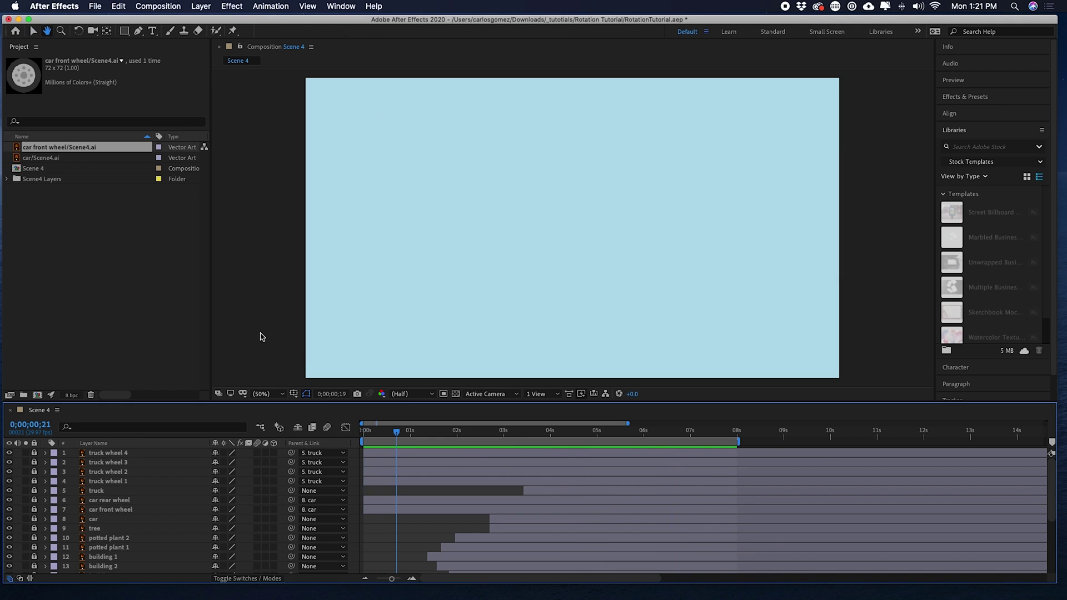
drag(435, 436, 550, 443)
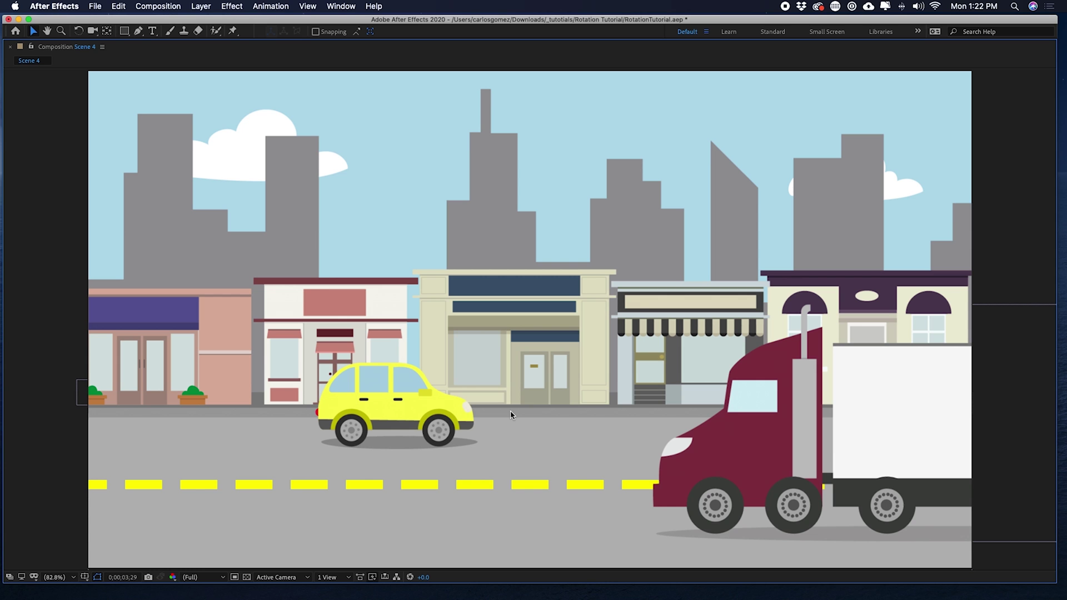
scroll(510, 418, up, 5)
key(h)
drag(495, 468, 494, 326)
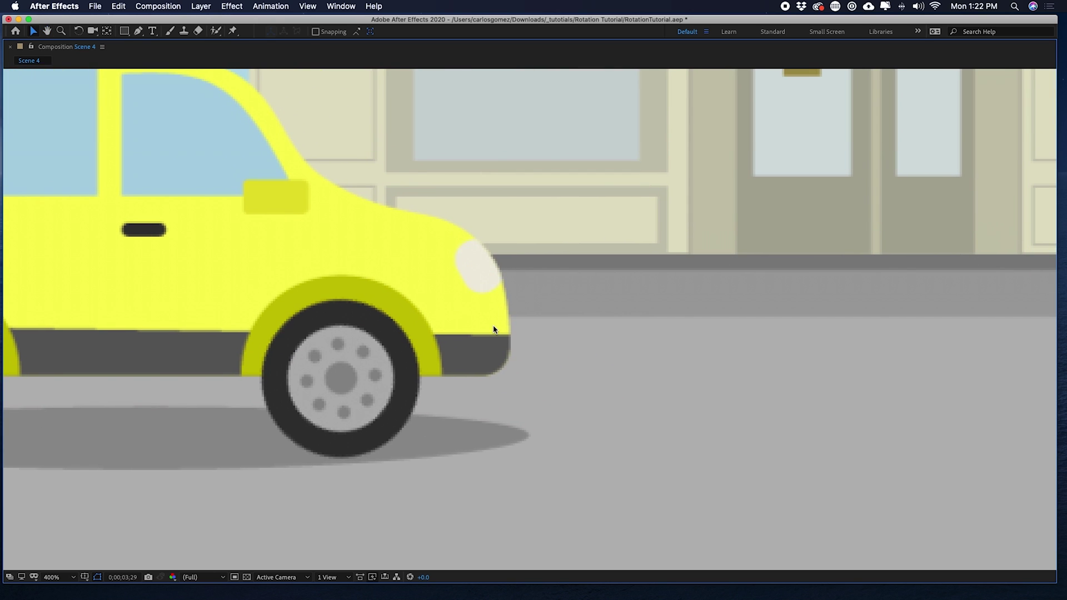
key(space)
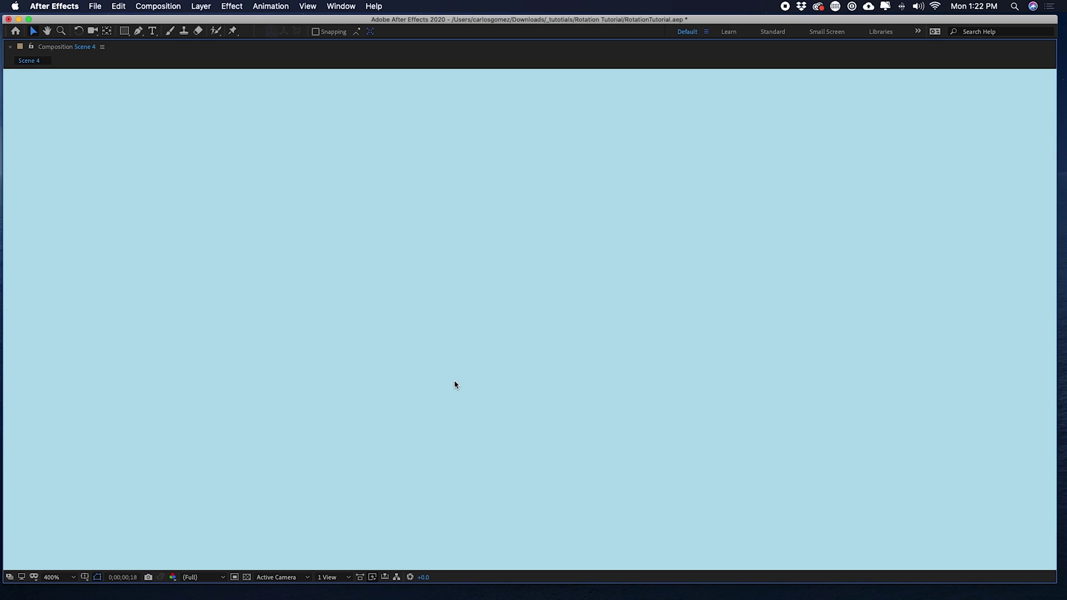
scroll(454, 382, down, 2)
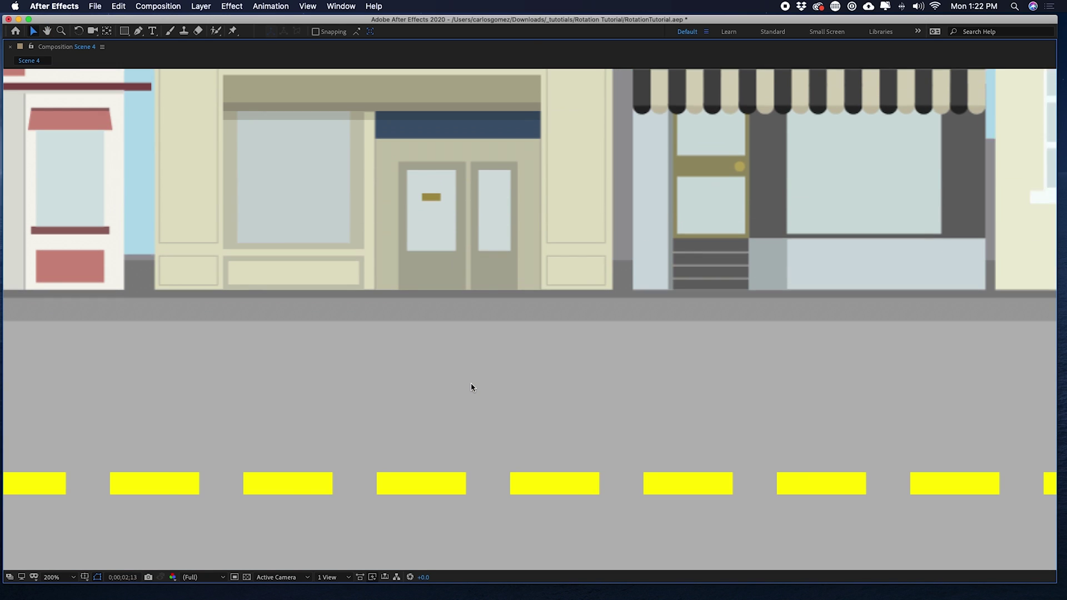
scroll(471, 382, down, 2)
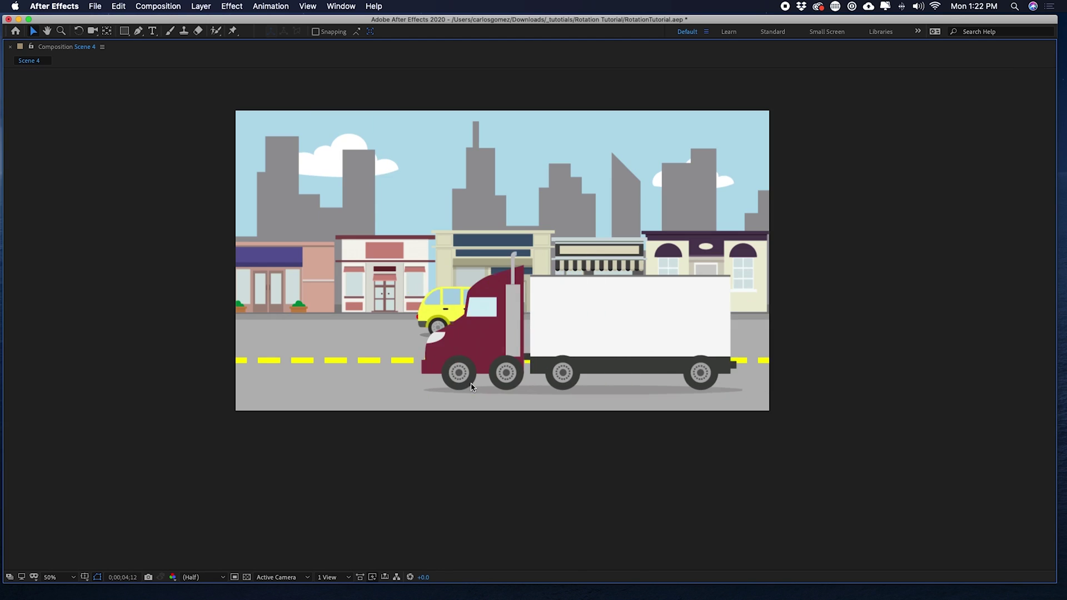
scroll(472, 382, up, 1)
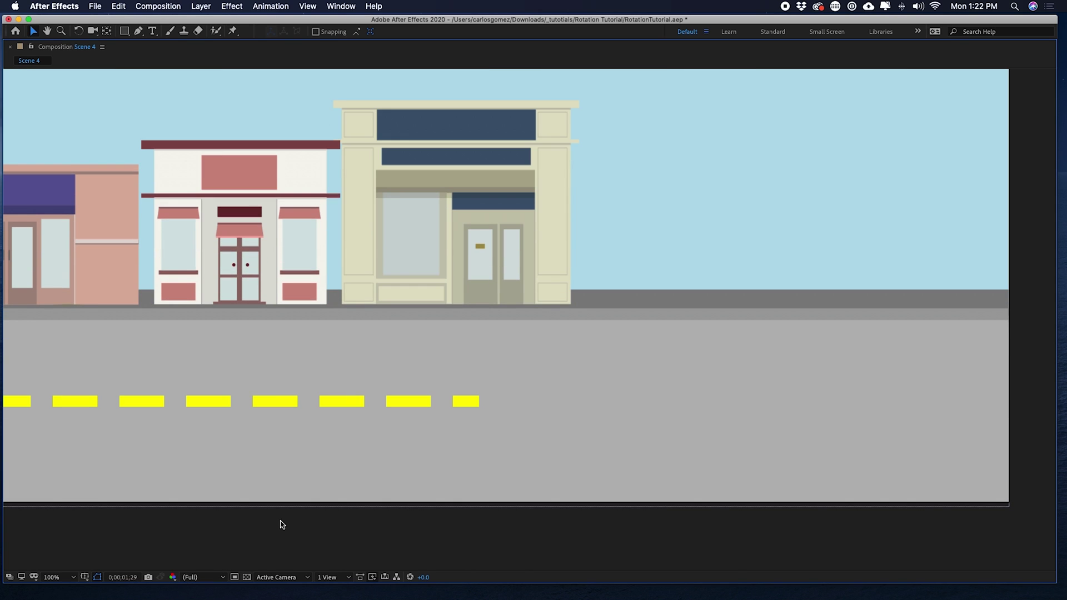
Add car/Scene4.ai and car front wheel/Scene4.ai to Scene 4 as new layers.
key(grave)
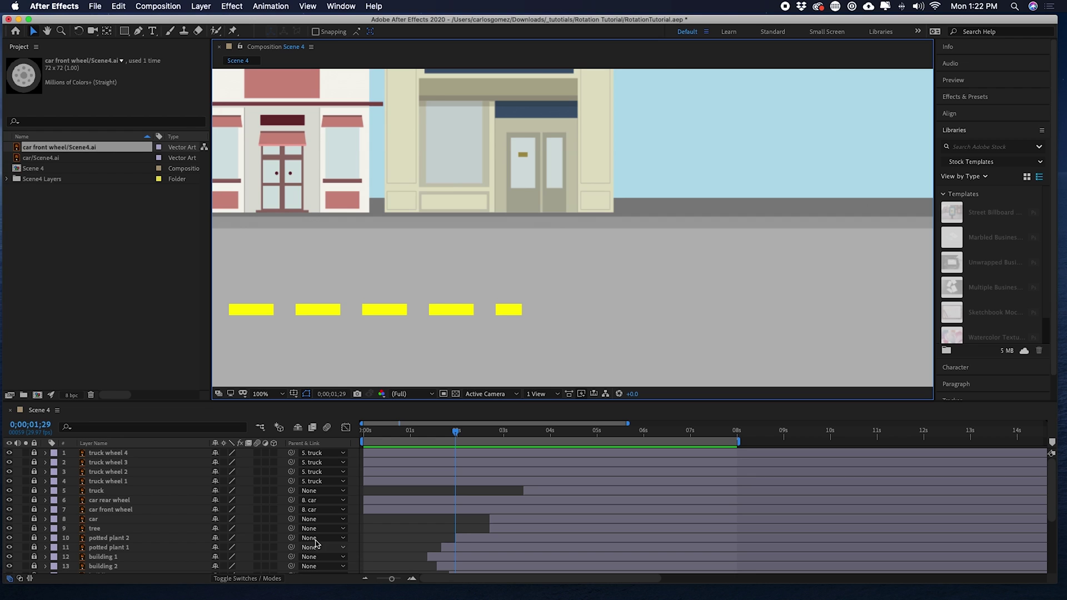
click(39, 157)
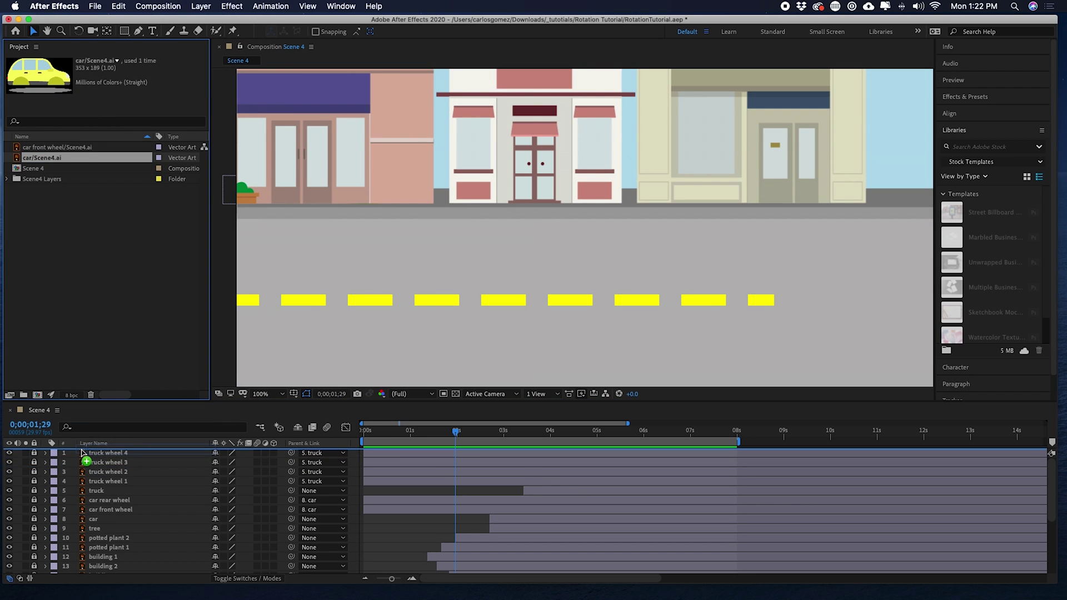
drag(82, 453, 83, 453)
click(18, 150)
drag(18, 148, 60, 360)
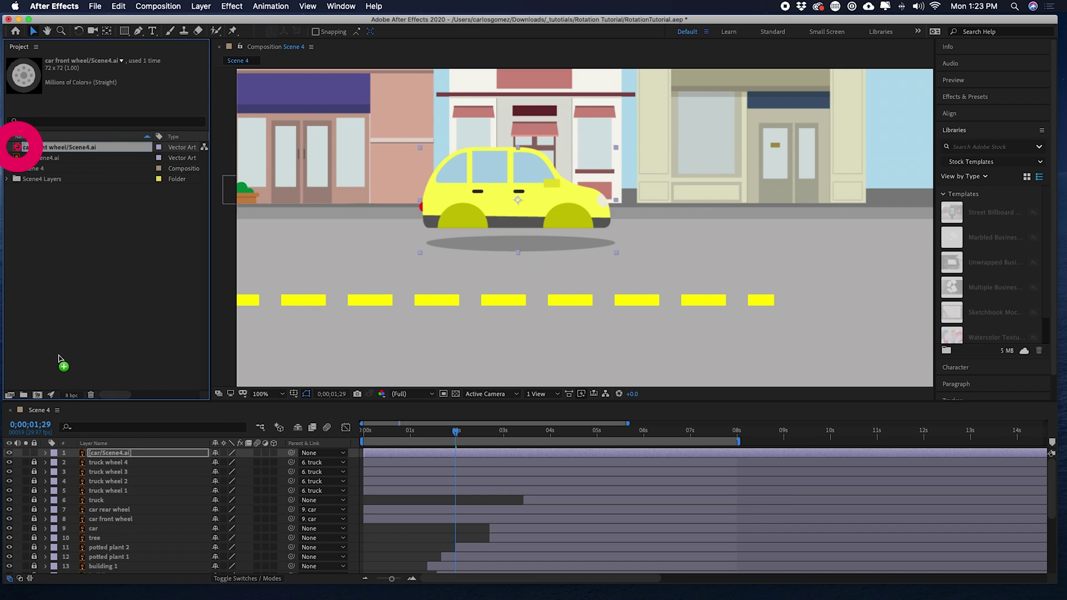
drag(70, 454, 69, 455)
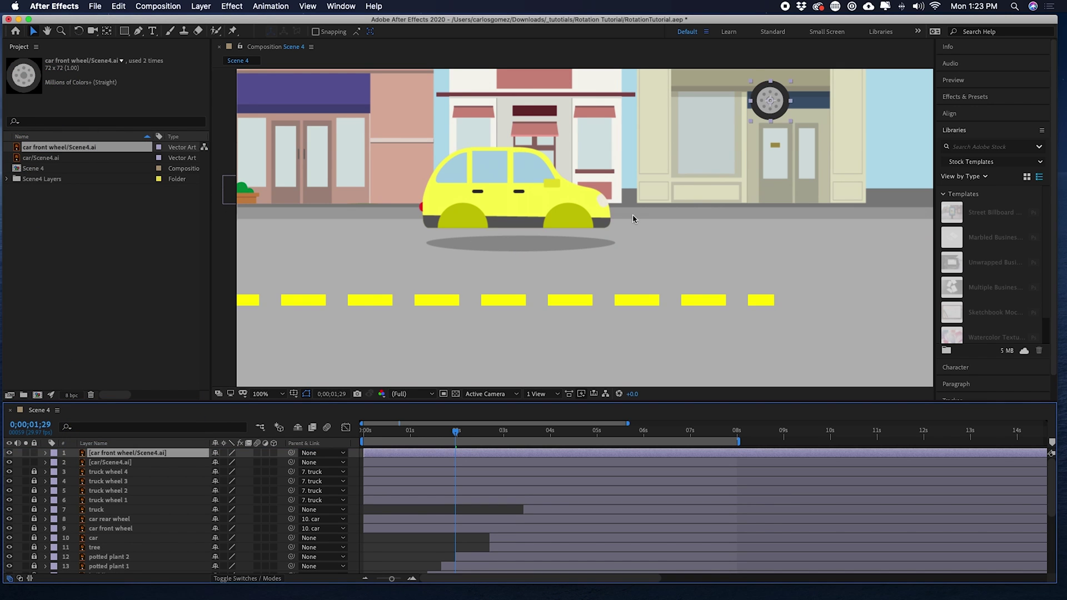
Move the front wheel into the car's left wheel arch and zoom to 200%.
scroll(600, 243, down, 2)
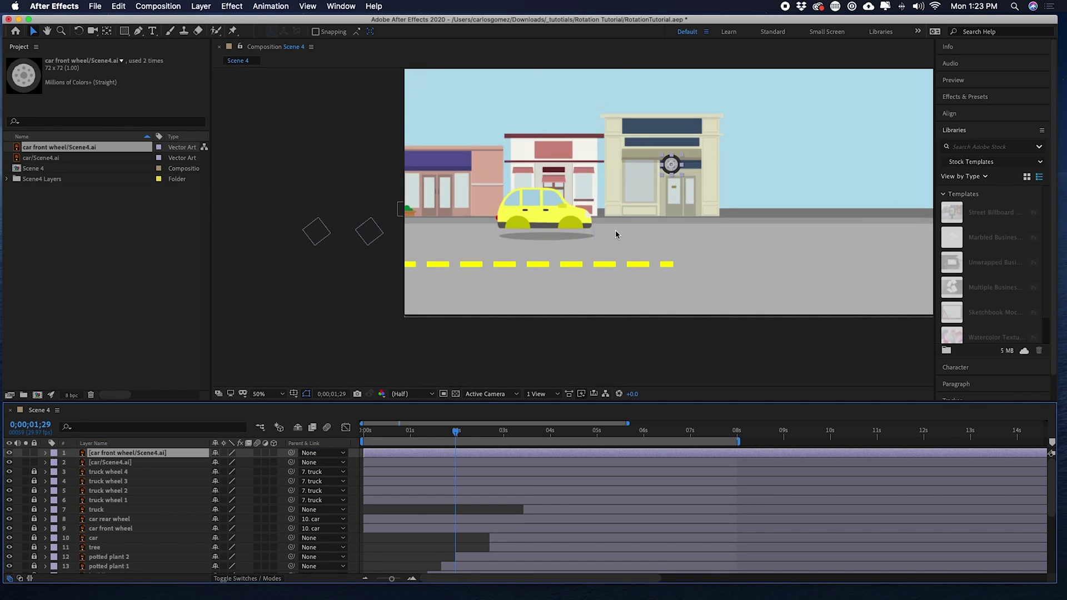
drag(674, 168, 528, 233)
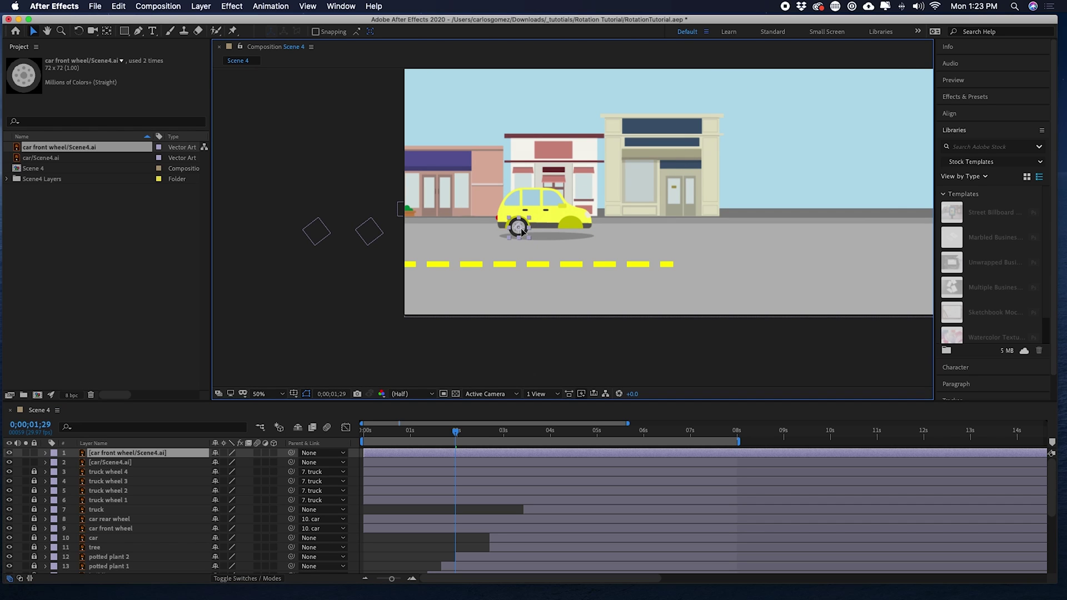
key(period)
key(period)
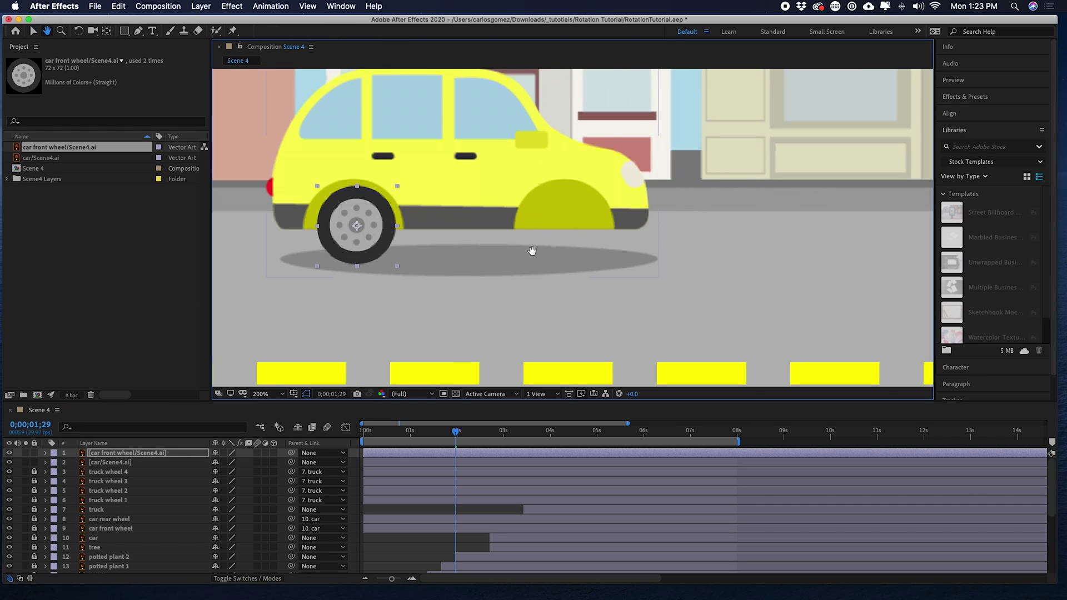
scroll(532, 251, left, 3)
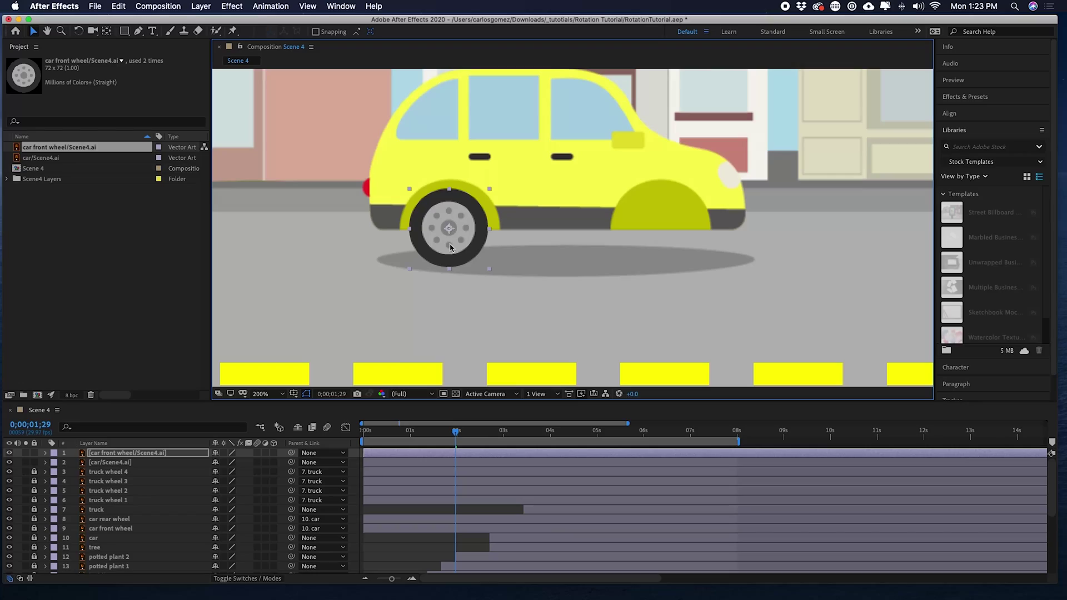
Parent the front wheel layer to car/Scene4.ai and reveal the wheel's Rotation property.
click(131, 466)
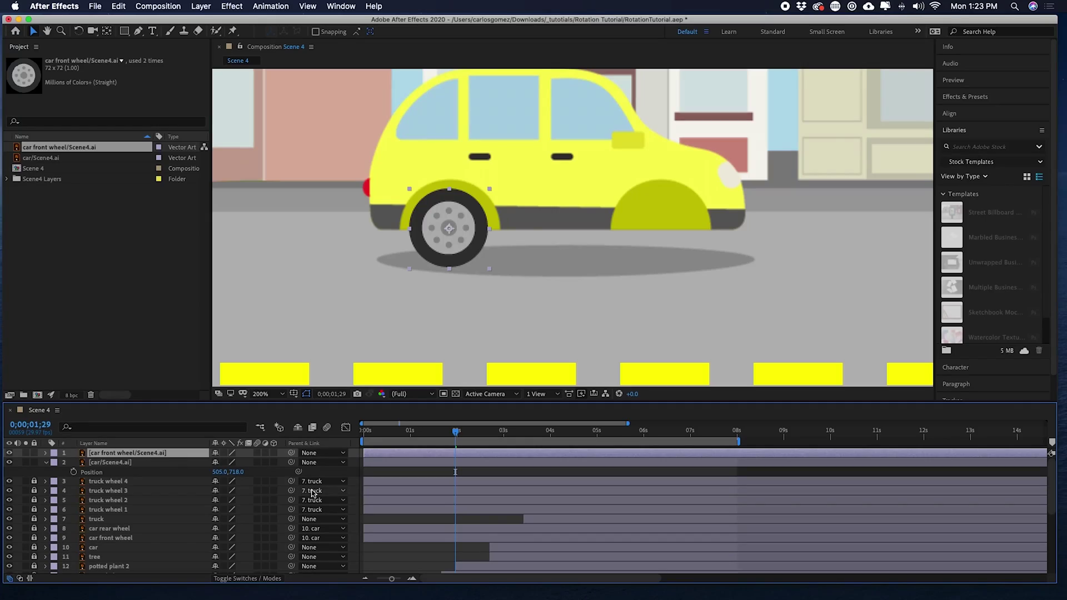
click(312, 453)
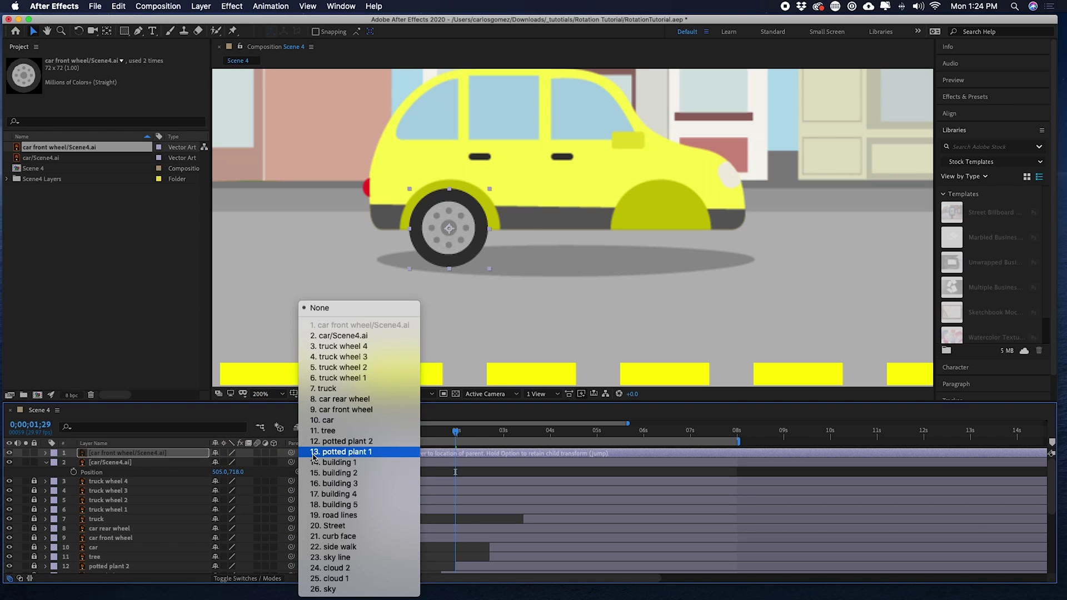
click(349, 337)
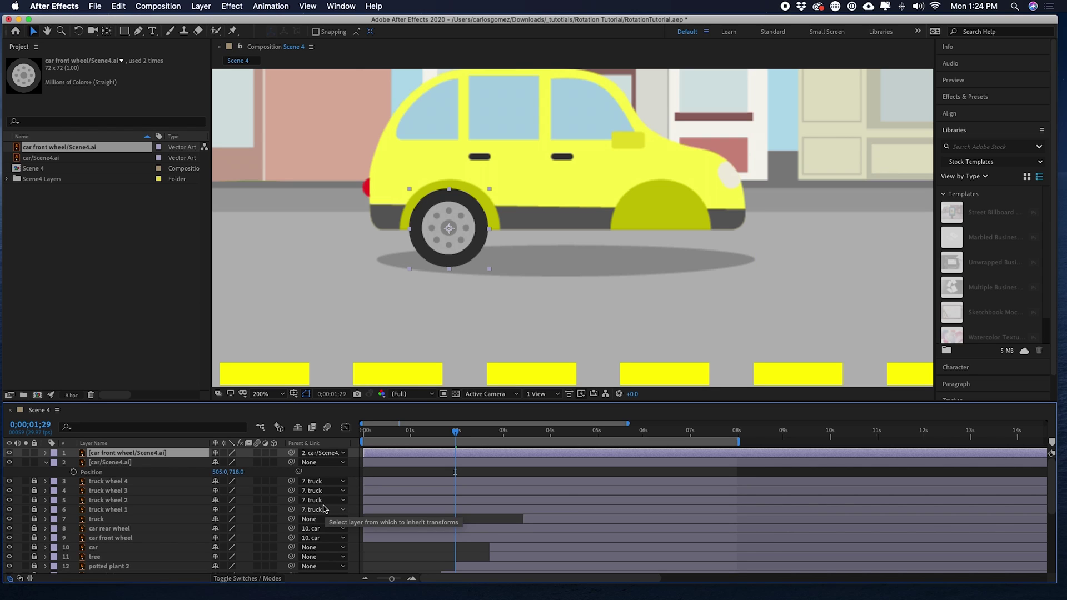
drag(292, 456, 156, 469)
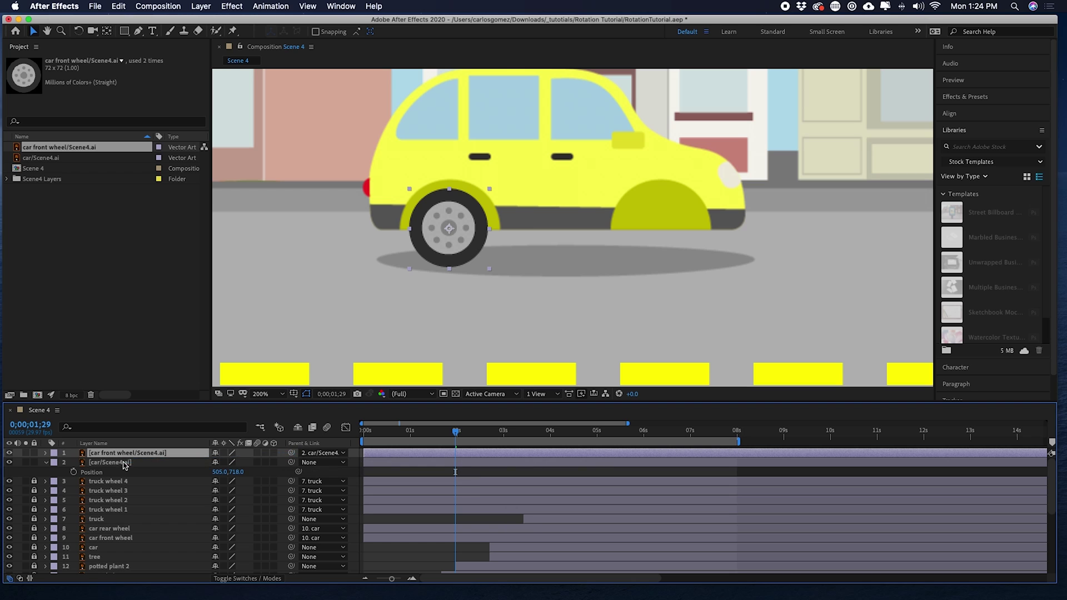
click(319, 455)
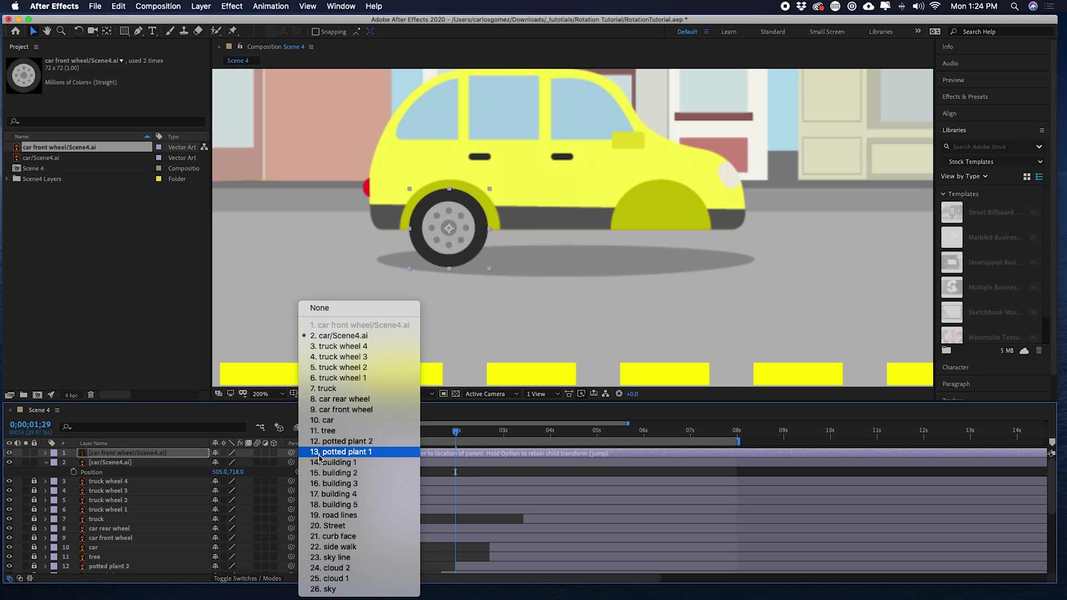
click(188, 416)
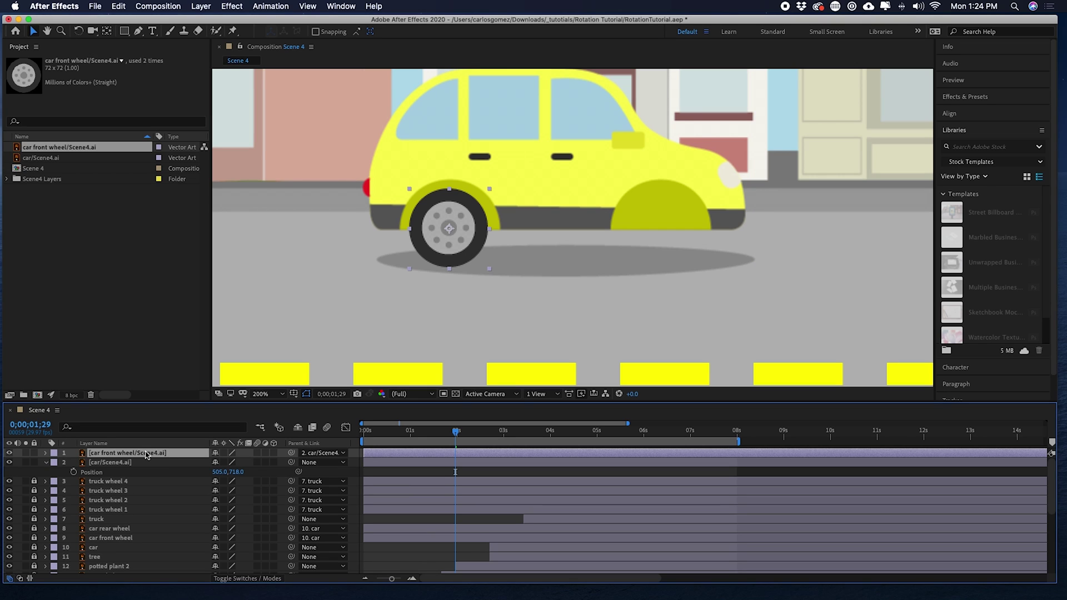
key(r)
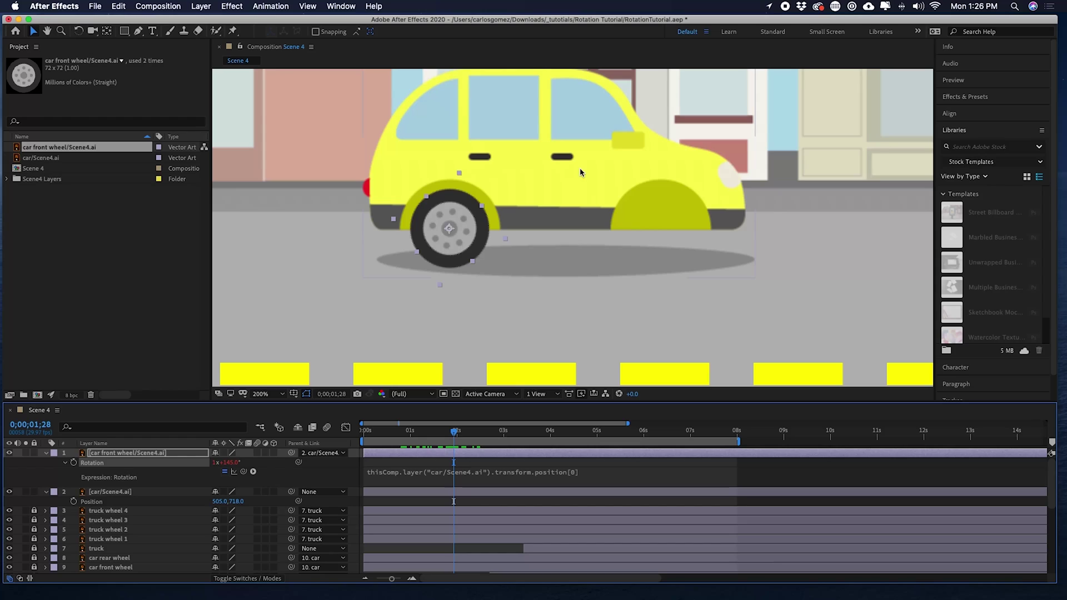
Nudge the car body in the scene so the expression-driven front wheel follows.
mouse_move(579, 170)
mouse_down()
mouse_move(543, 186)
mouse_move(631, 213)
mouse_move(603, 169)
mouse_move(583, 166)
mouse_up()
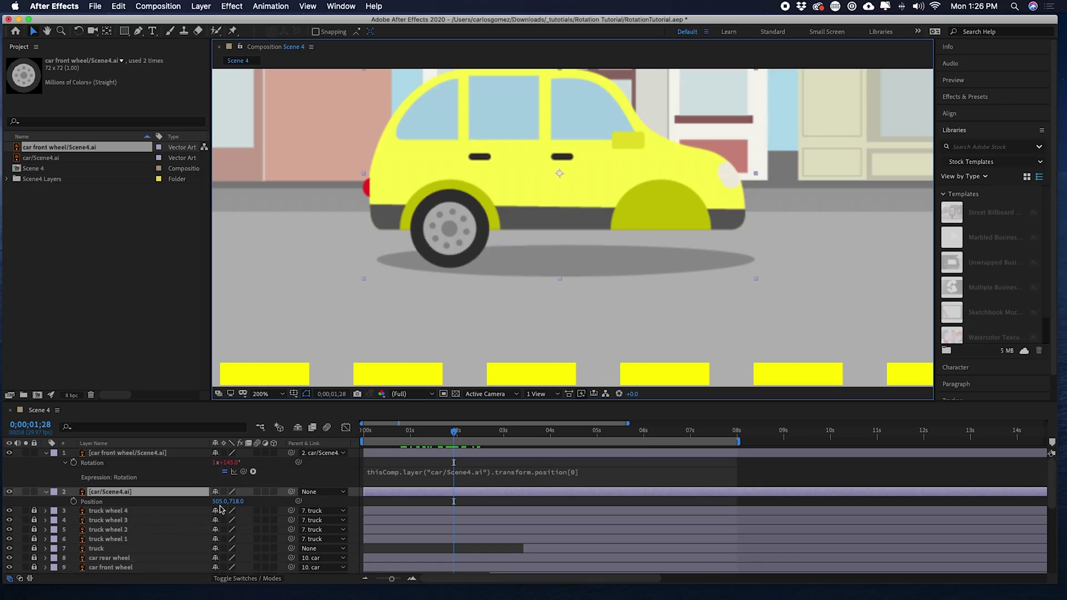
Scrub the car layer's Position X to check the front wheel rotates as it moves.
drag(220, 502, 337, 513)
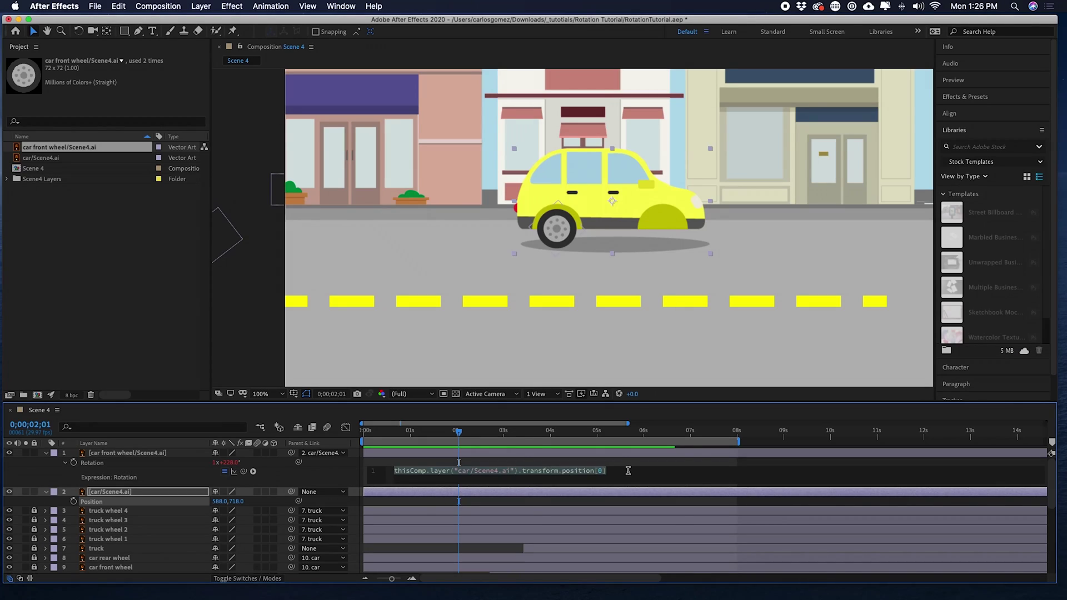
Place the edit point at the end of the Rotation expression to append /2.
click(610, 471)
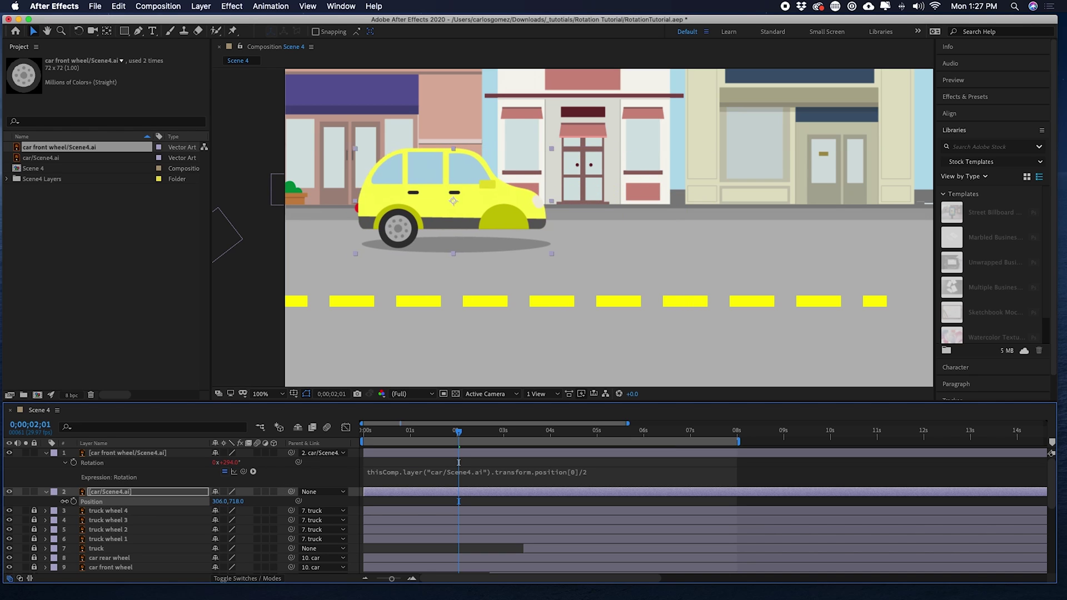
Test the expression with *2, then revert it to position[0] and scrub the car again.
scroll(383, 528, down, 1)
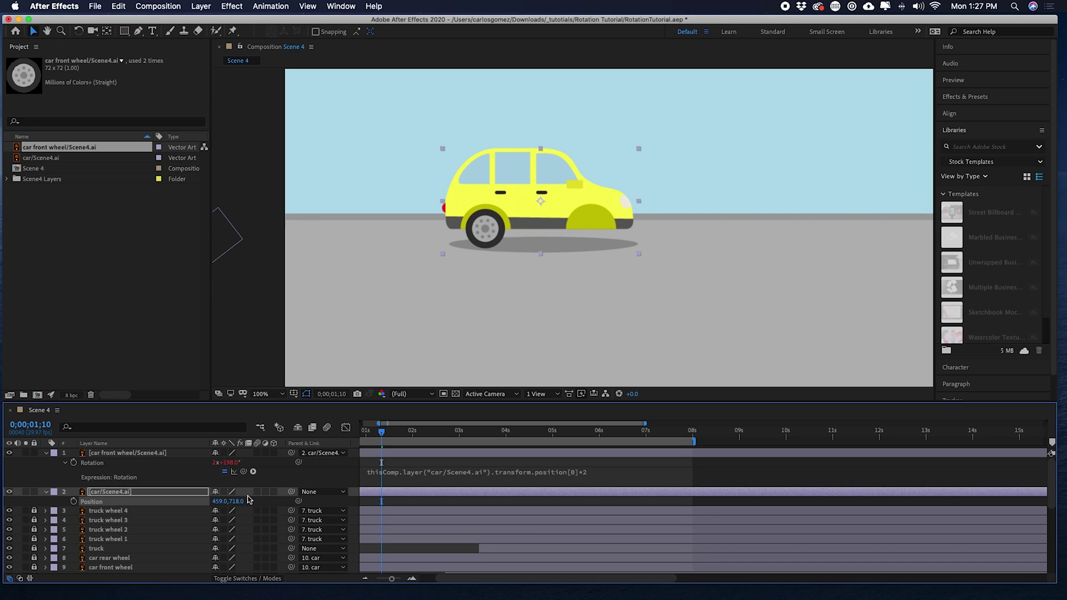
drag(215, 501, 300, 520)
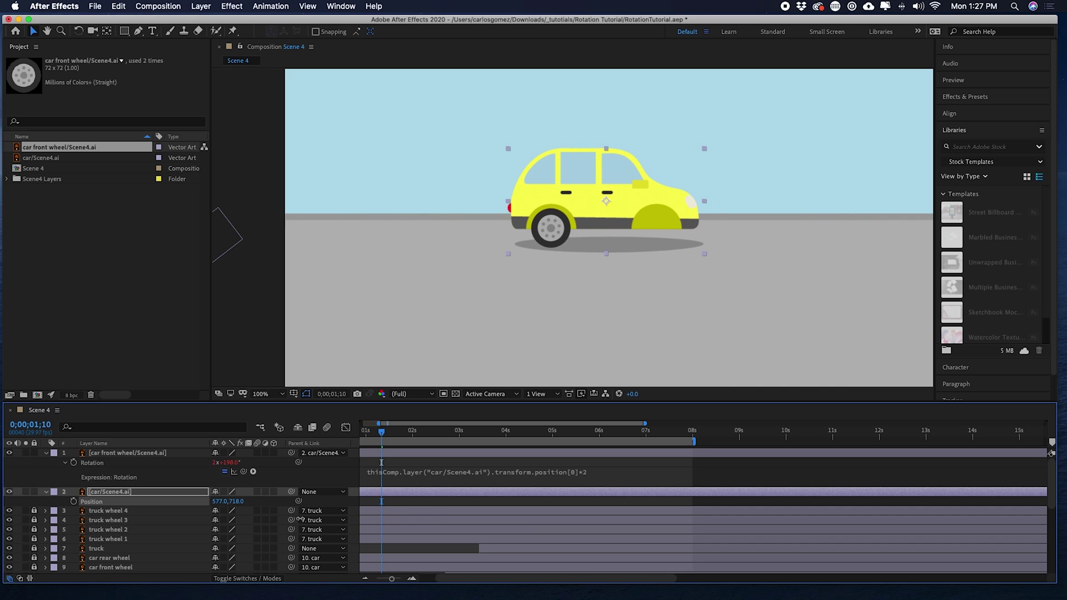
click(603, 472)
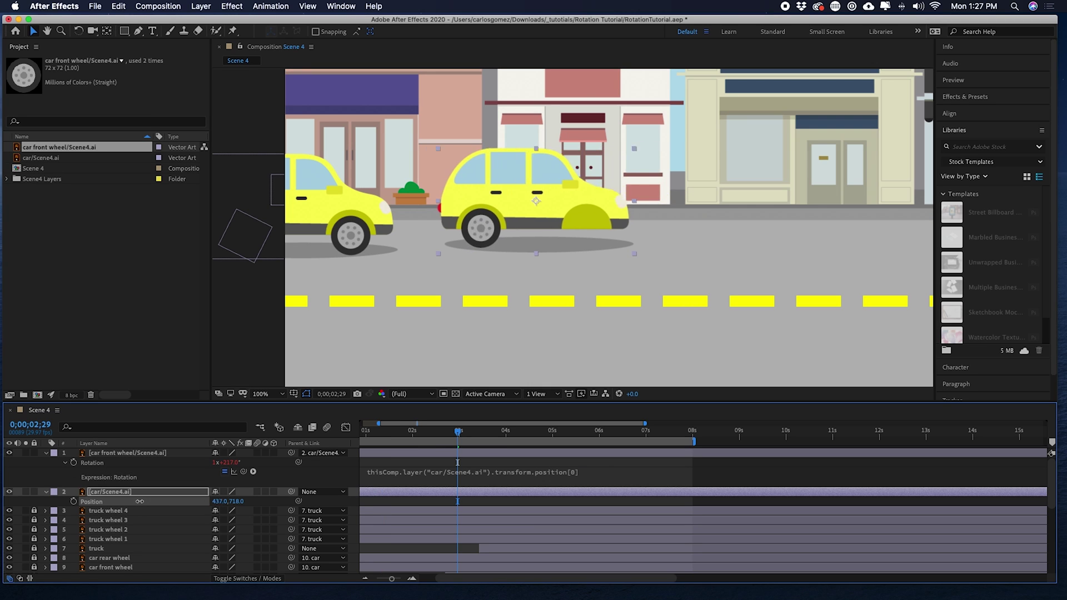
drag(140, 501, 278, 519)
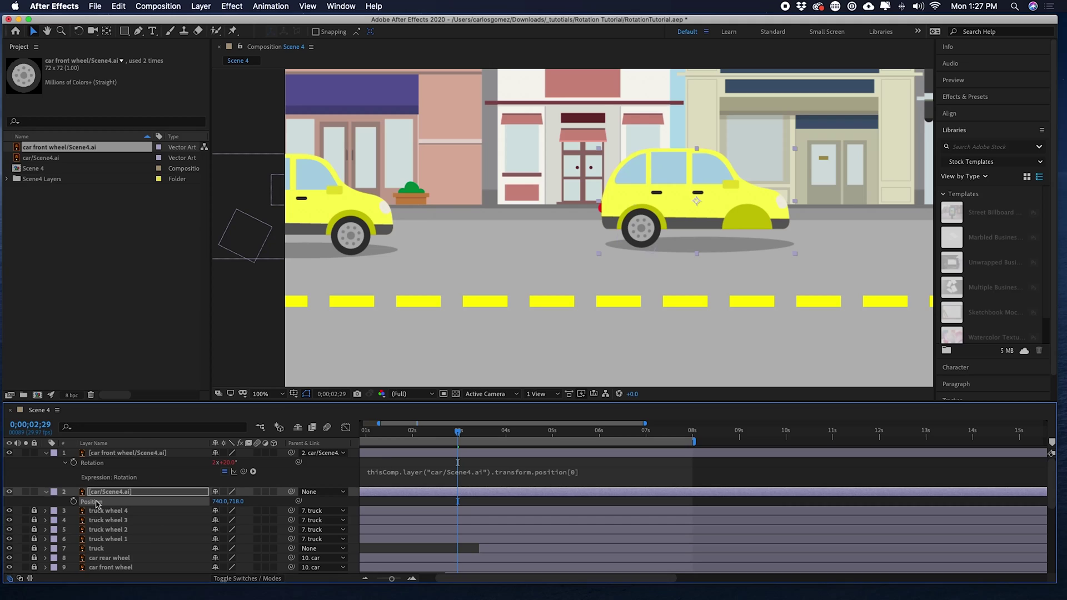
Keyframe the car's Position at 2;29 and 6;21, dragging it right to its end point.
click(74, 501)
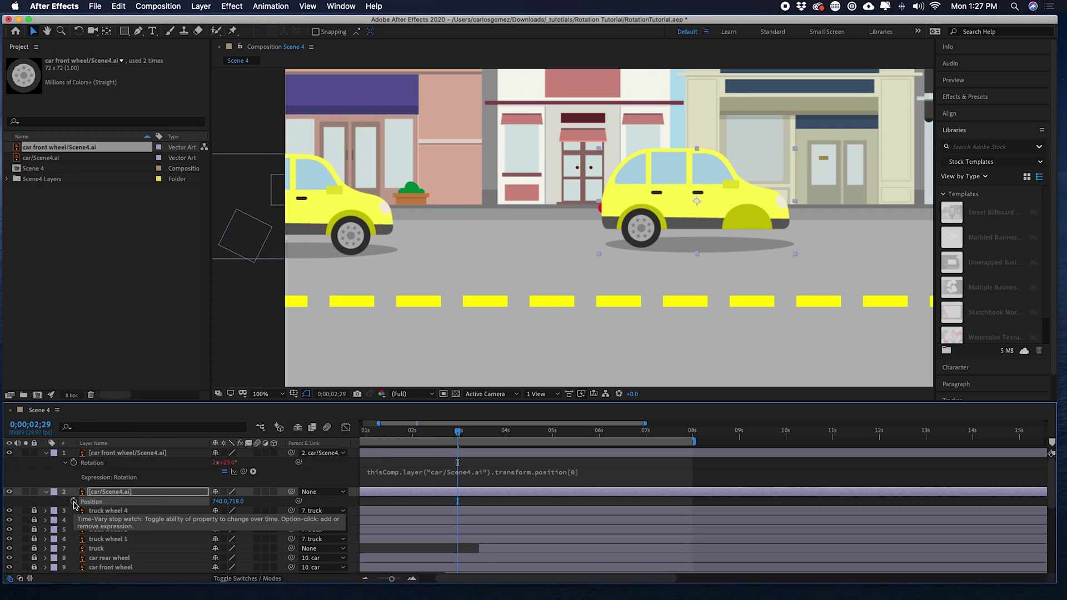
click(74, 501)
drag(460, 433, 635, 448)
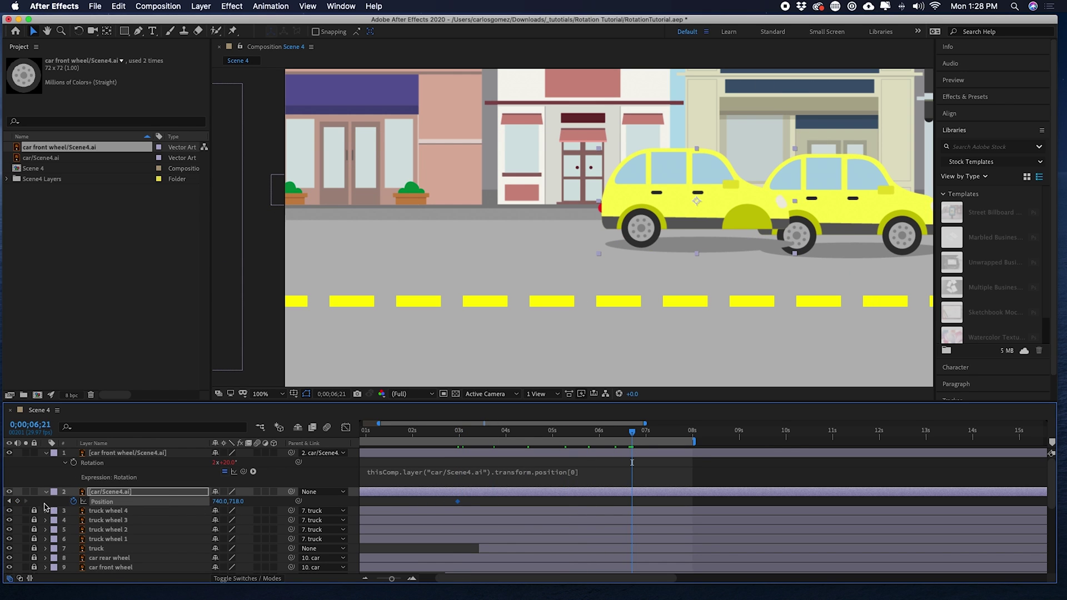
click(18, 502)
drag(623, 311, 369, 332)
drag(380, 241, 837, 234)
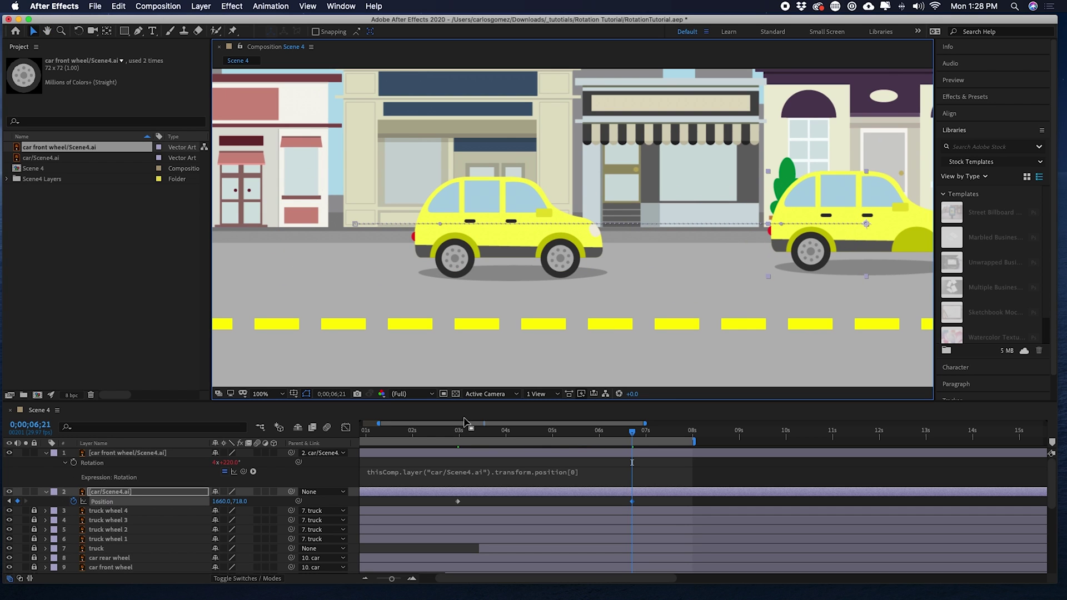
Scrub the timeline to preview the car driving along the street.
drag(440, 435, 519, 442)
scroll(185, 480, down, 1)
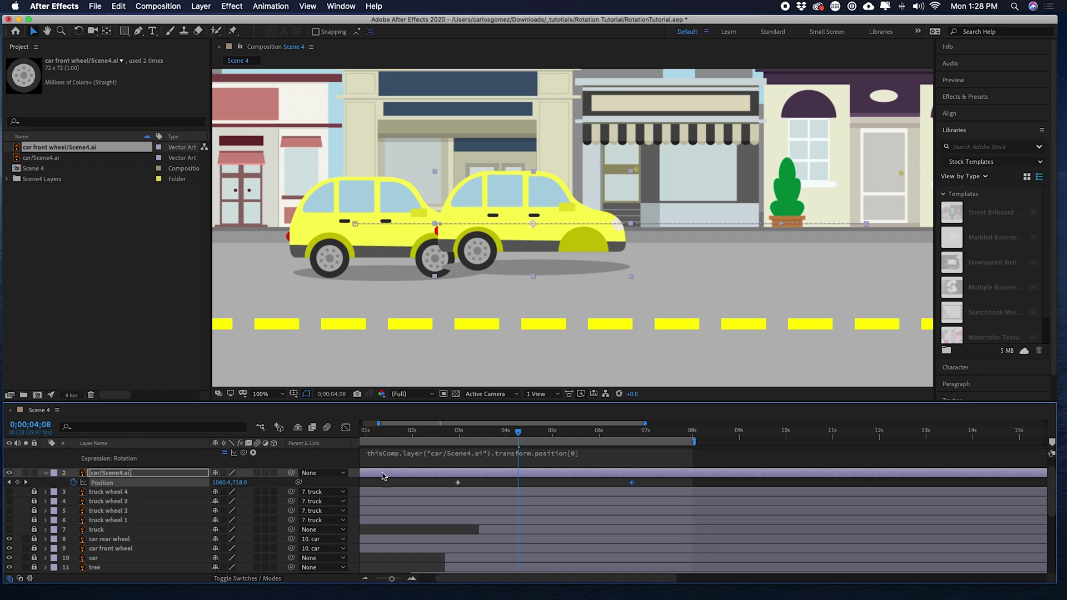
drag(439, 438, 600, 455)
scroll(119, 472, up, 1)
click(119, 456)
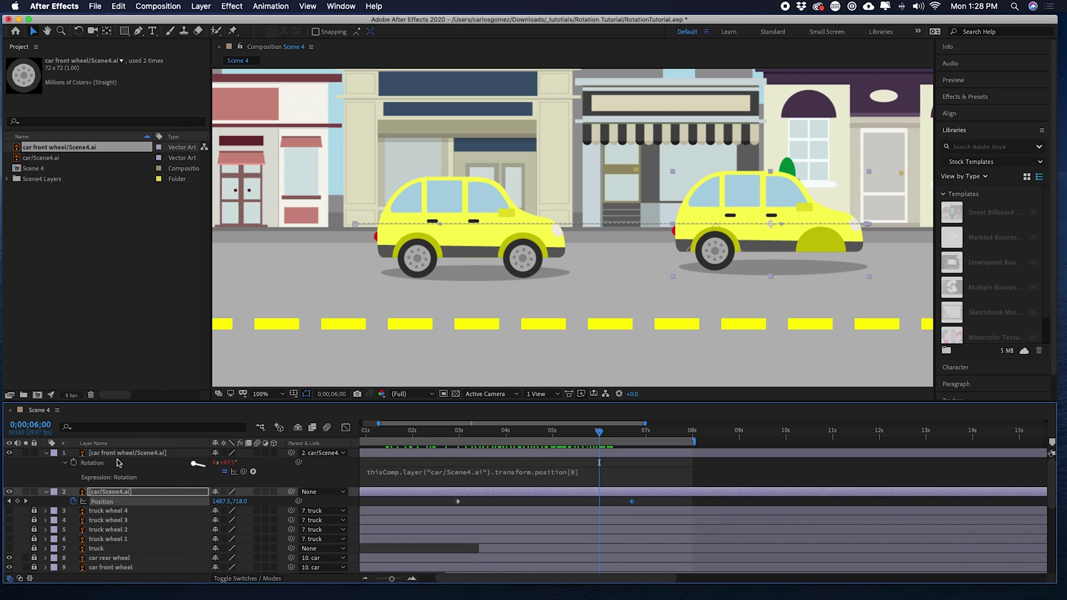
Duplicate the front wheel, place the copy in the other wheel arch, and start renaming it.
key(super+d)
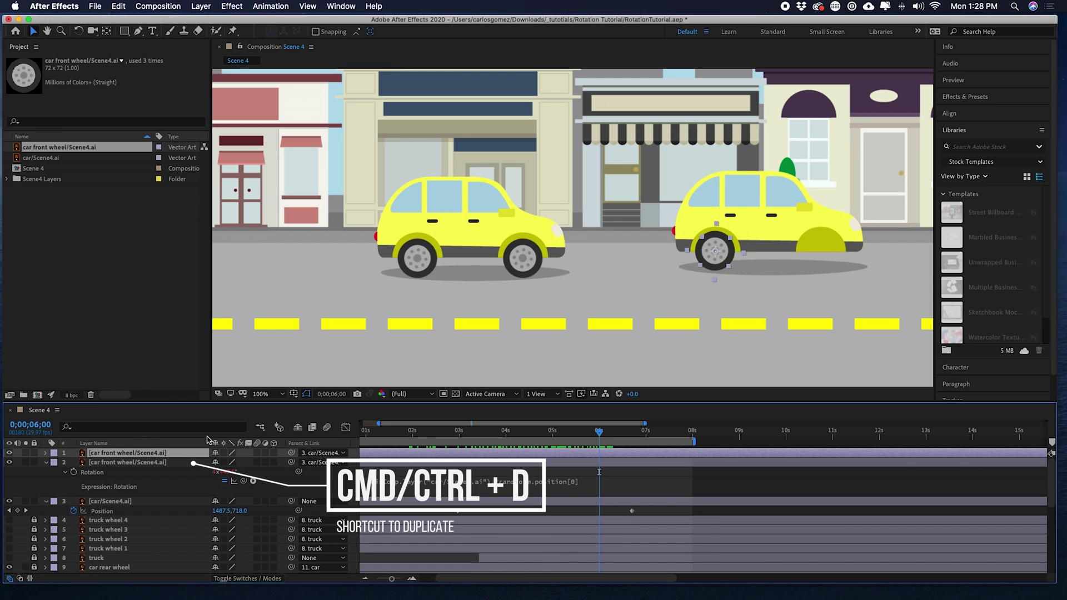
drag(716, 265, 820, 265)
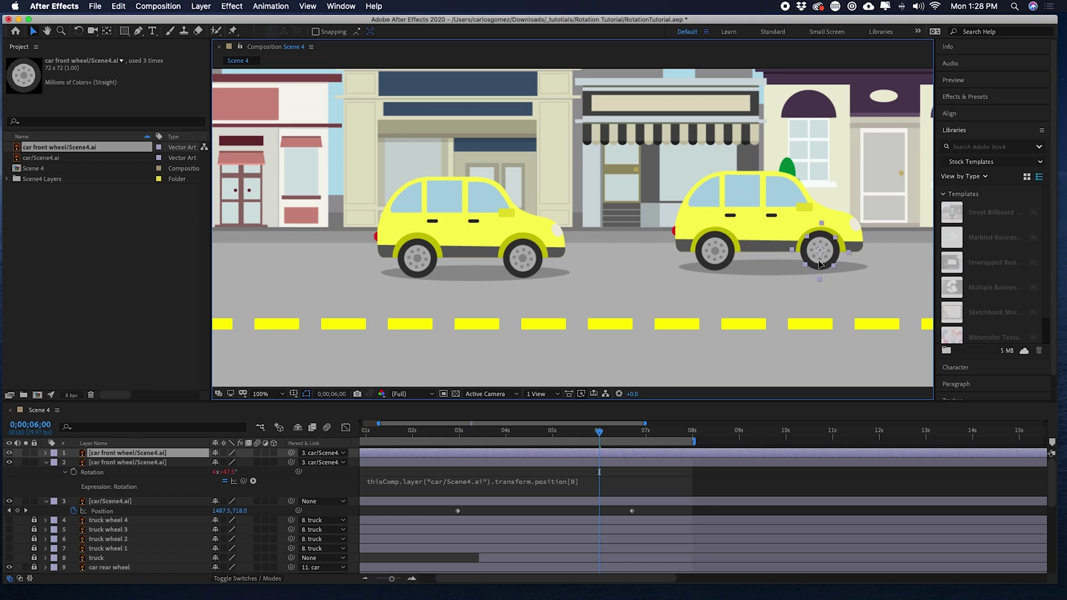
key(Return)
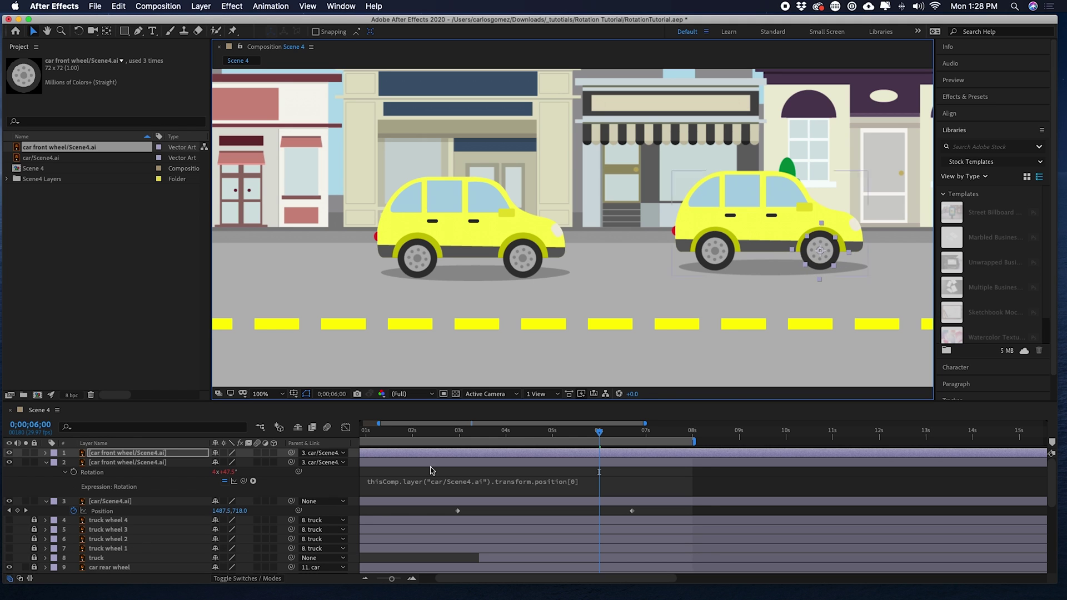